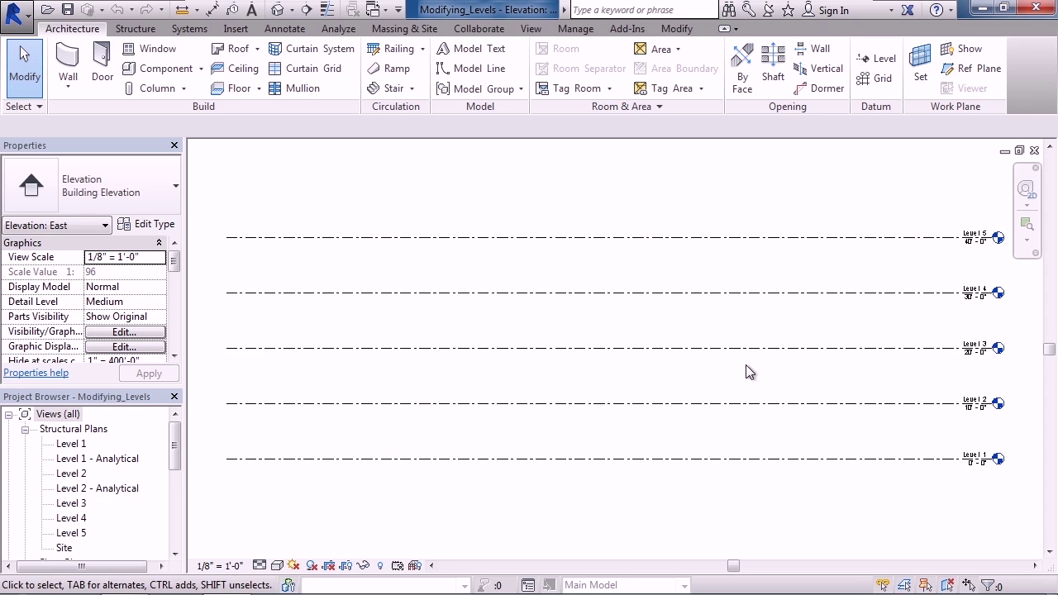
Step: Zoom and pan the East elevation toward the Level 5 head at the upper right
scroll(890, 255, up, 3)
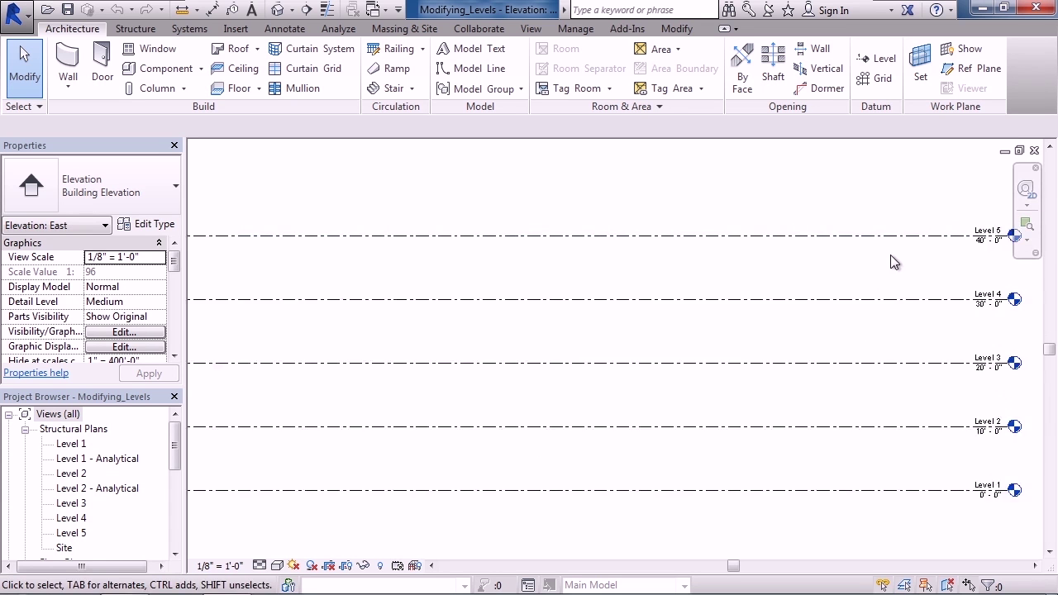
middle_drag(891, 254, 727, 301)
scroll(723, 298, up, 2)
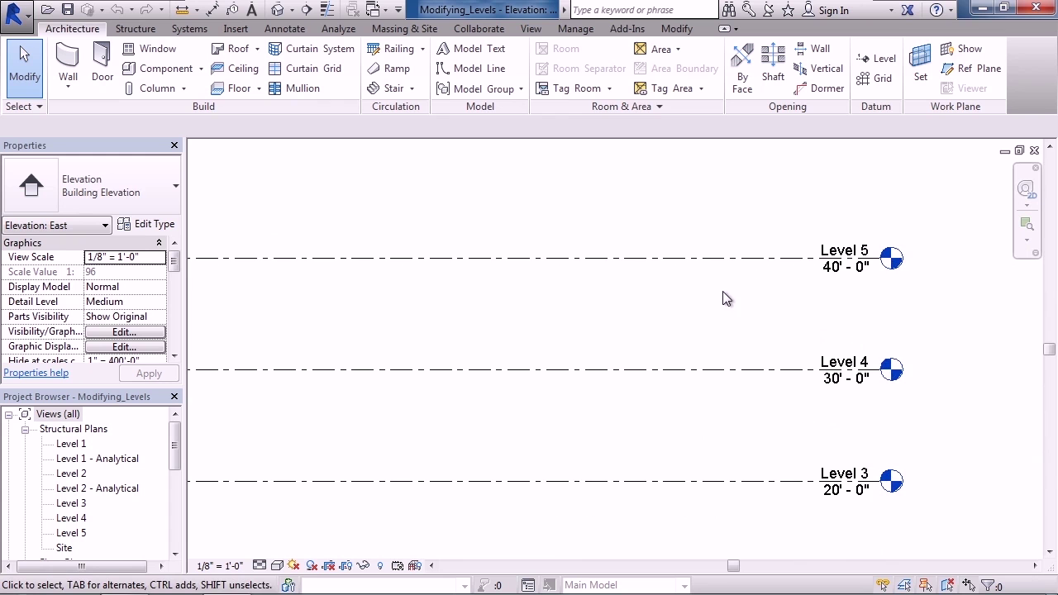
Step: Hide Level 5's right-end bubble and show its bubble at the left end instead
click(723, 269)
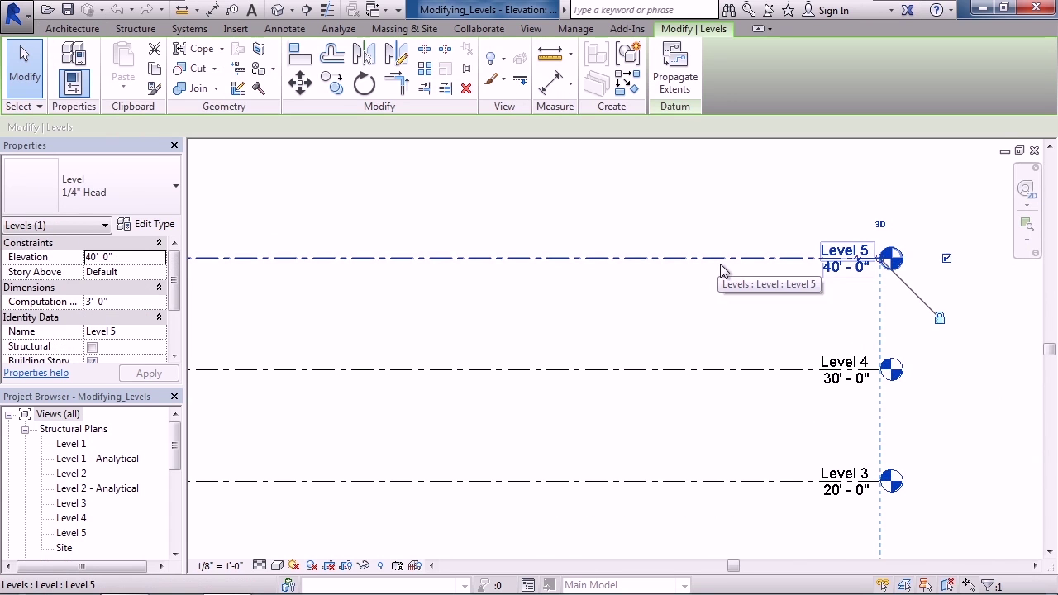
click(947, 259)
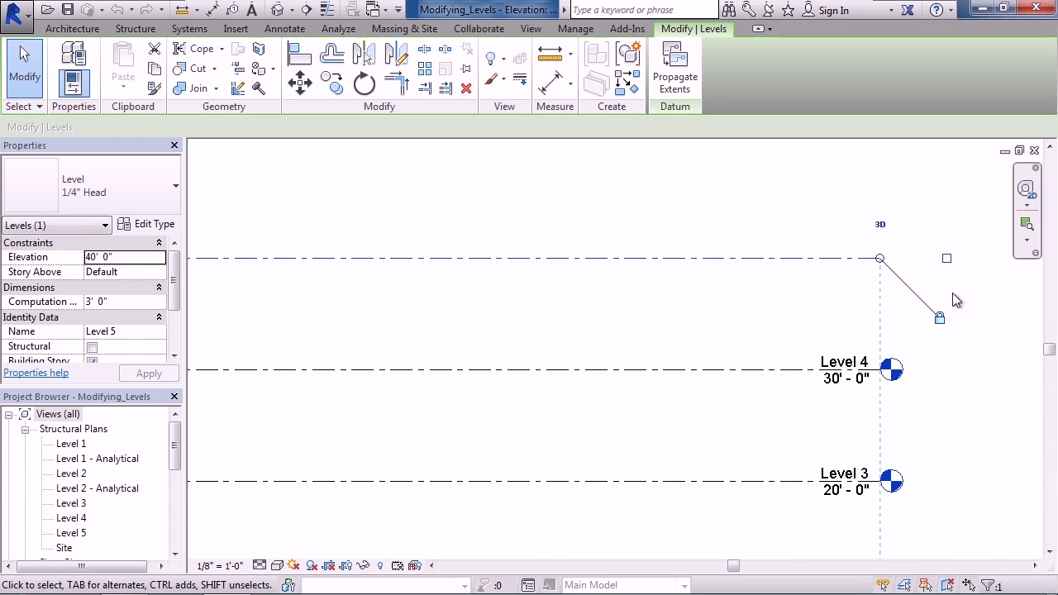
scroll(699, 333, down, 4)
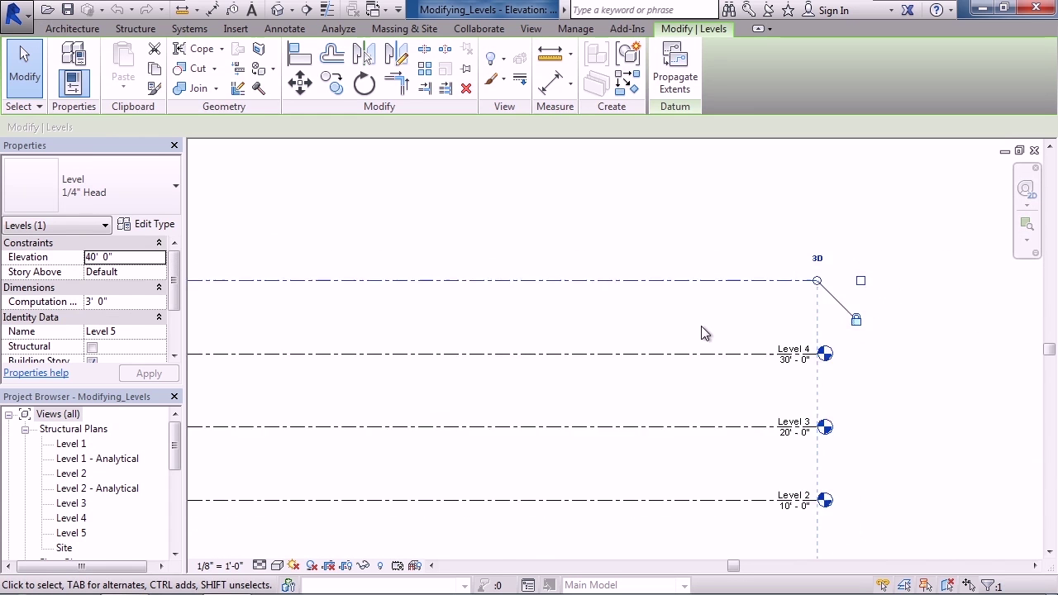
middle_drag(485, 333, 806, 331)
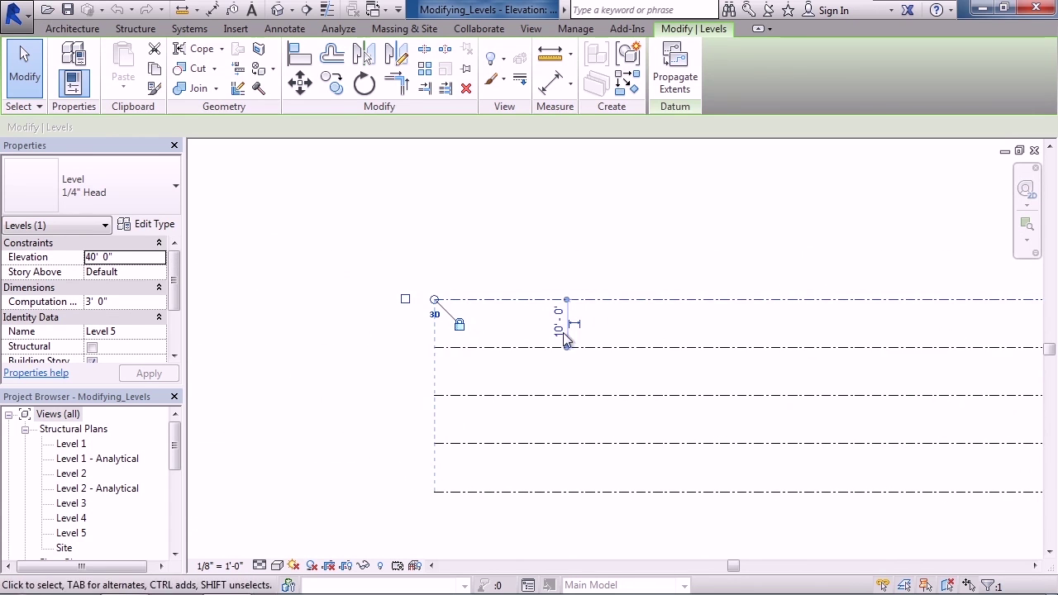
click(405, 299)
middle_drag(676, 340, 493, 349)
click(935, 307)
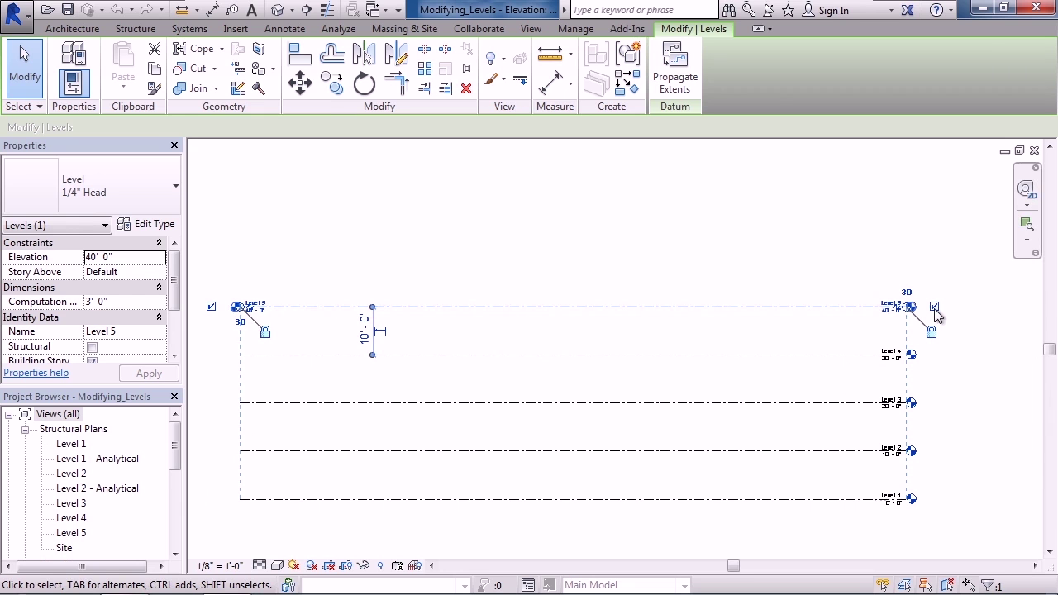
click(936, 308)
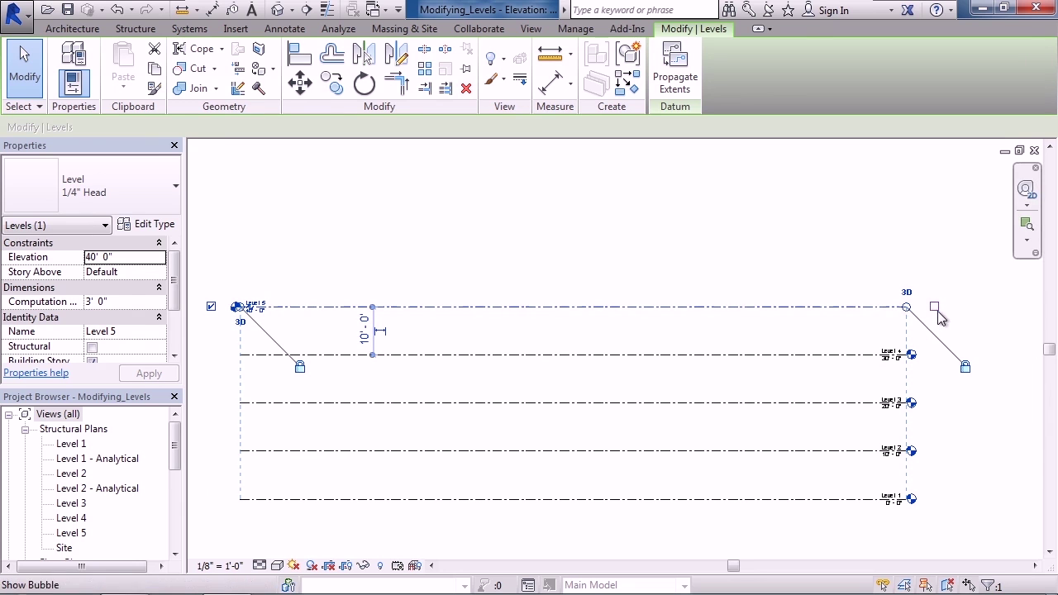
click(816, 339)
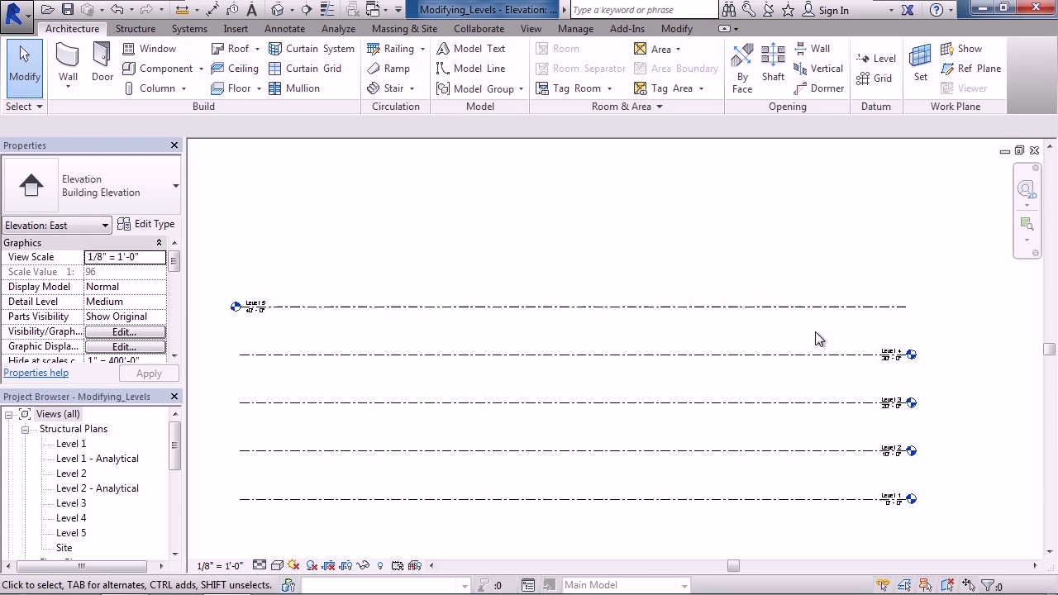
click(816, 307)
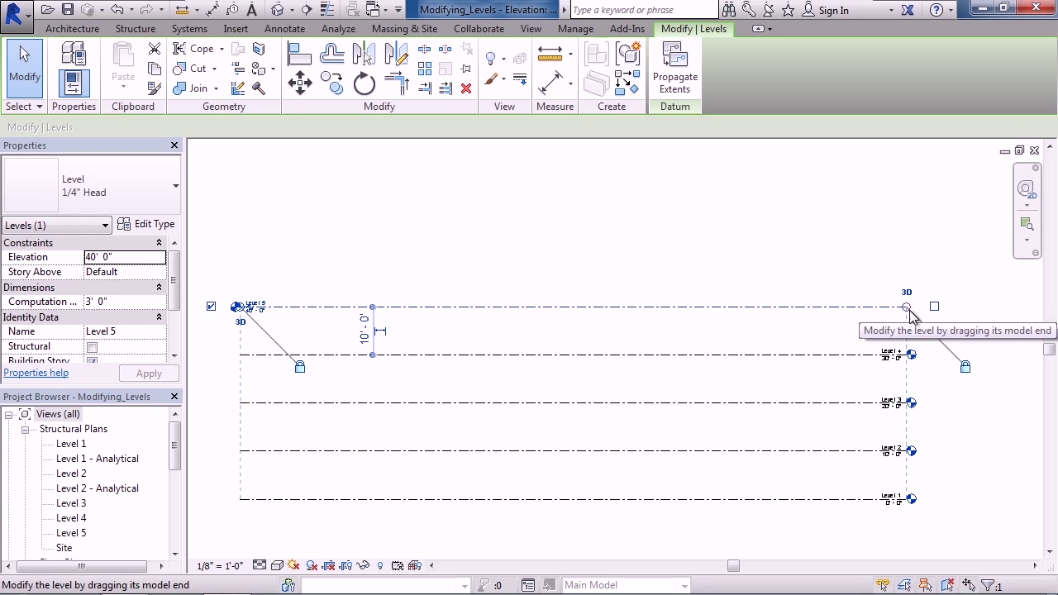
mouse_move(909, 313)
mouse_down()
mouse_move(616, 313)
mouse_move(918, 313)
mouse_move(908, 311)
mouse_up()
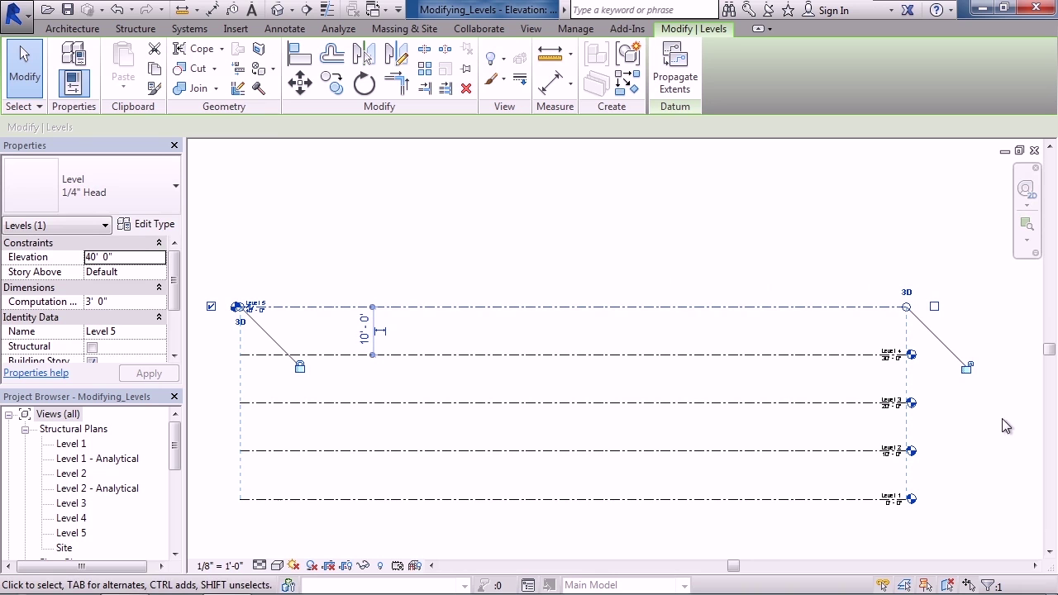
mouse_move(910, 311)
mouse_down()
mouse_move(818, 325)
mouse_move(658, 318)
mouse_move(666, 307)
mouse_move(918, 316)
mouse_move(907, 307)
mouse_up()
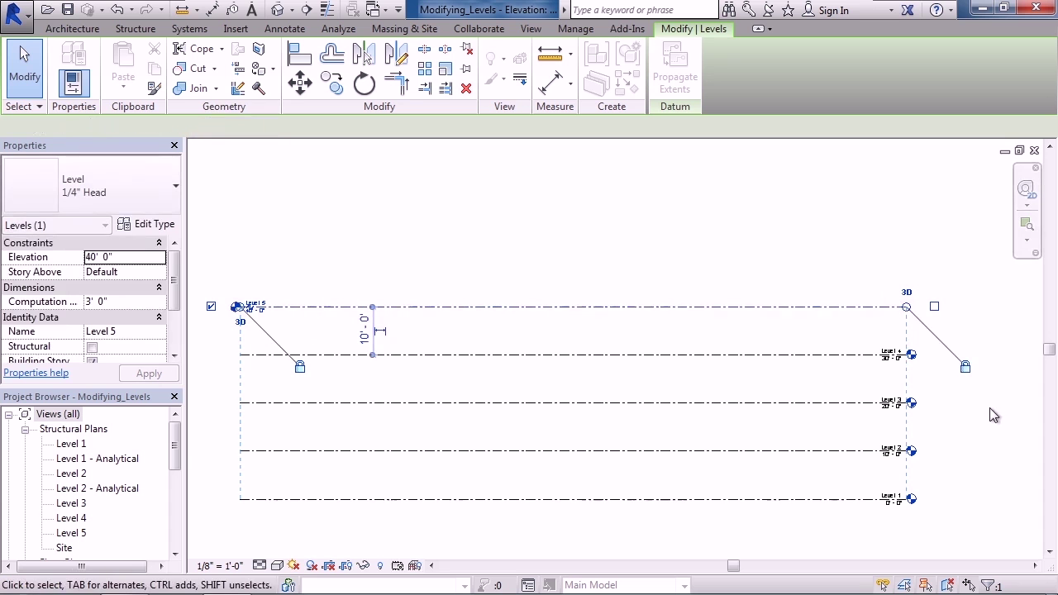
click(976, 457)
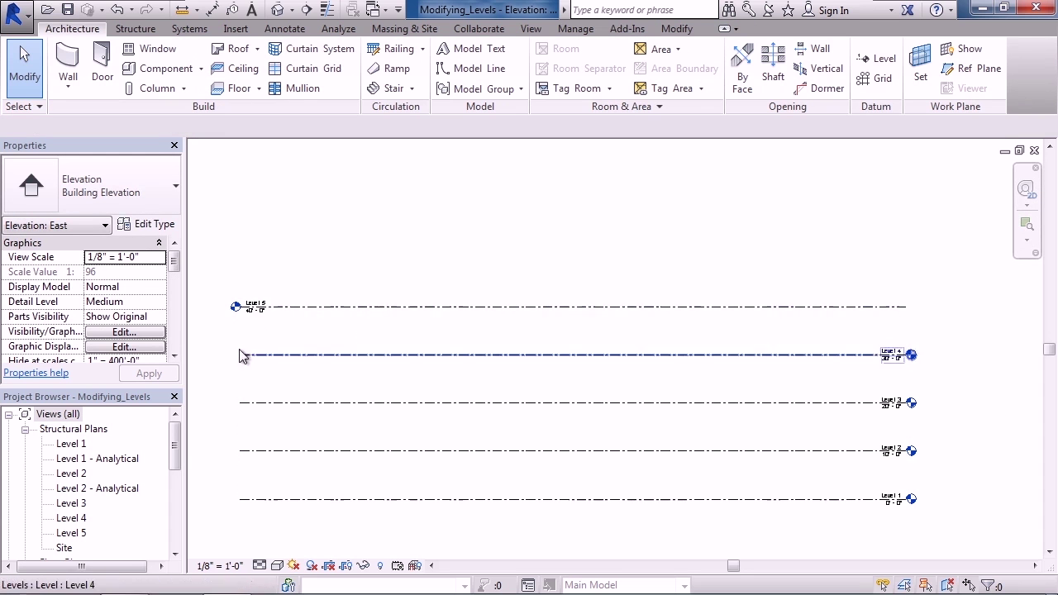
Step: Rename Level 5 to 'Floor 5', also renaming its corresponding plan view
scroll(222, 325, up, 4)
scroll(221, 323, up, 2)
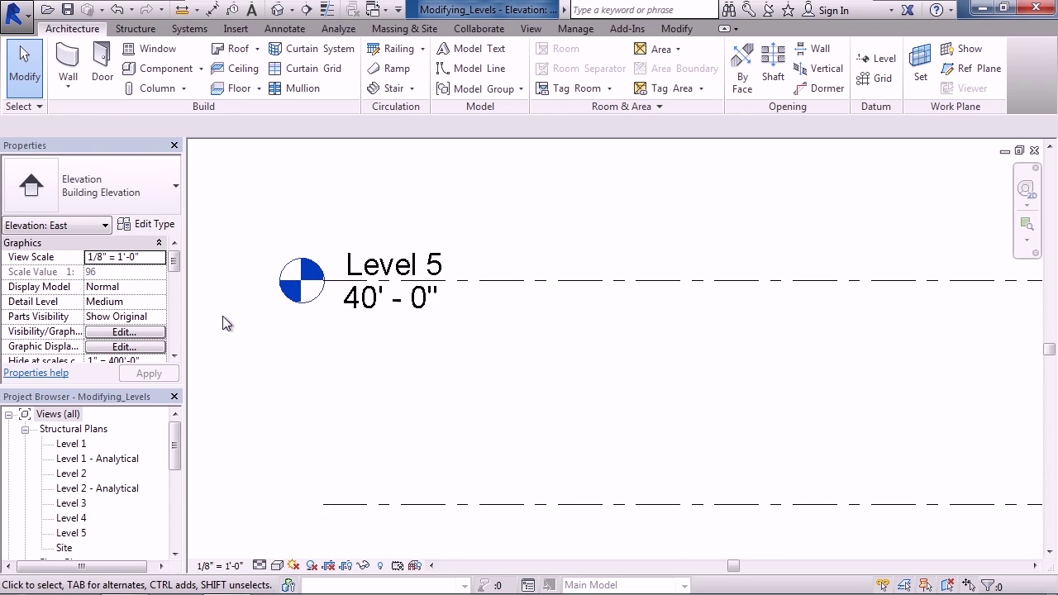
click(410, 275)
click(411, 276)
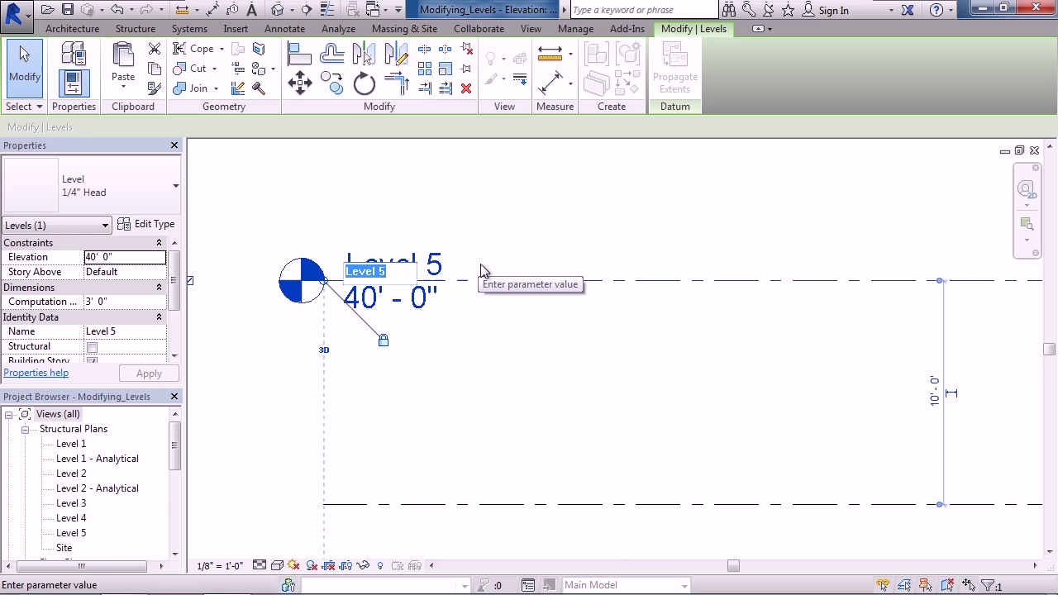
text(Floor)
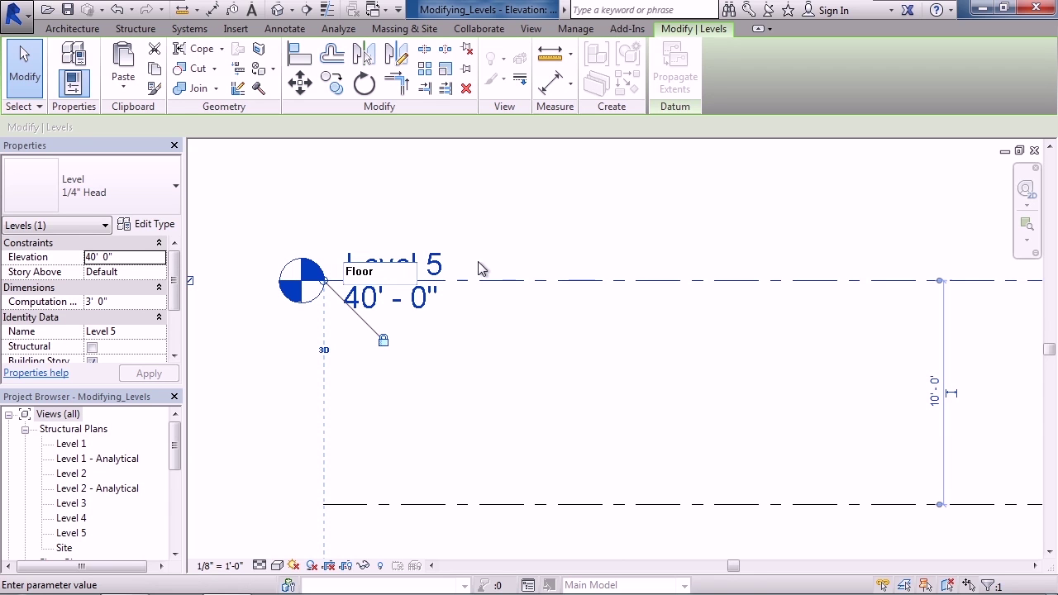
text( 5)
key(Return)
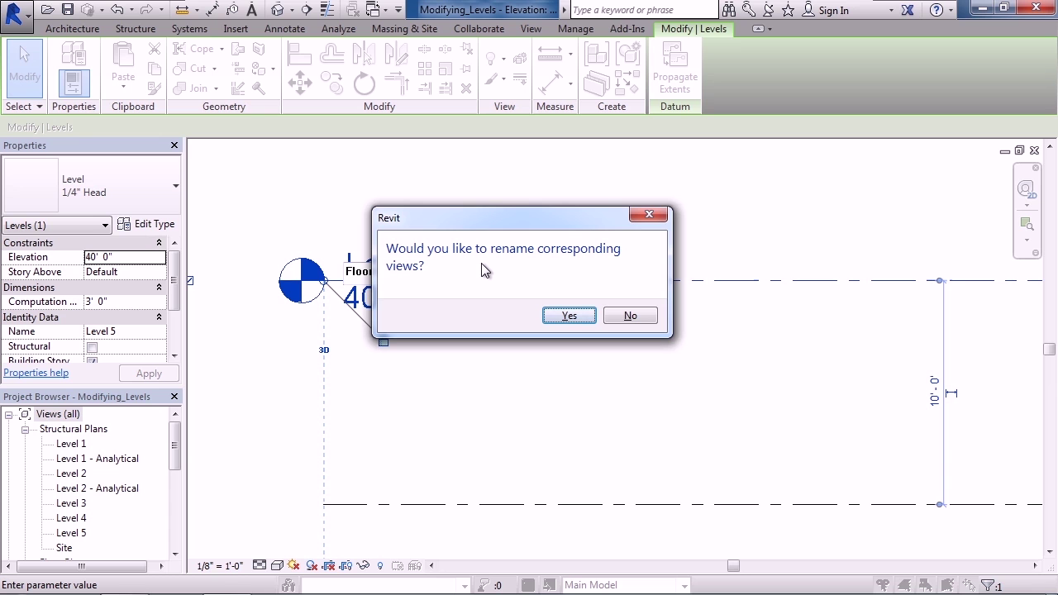
click(566, 319)
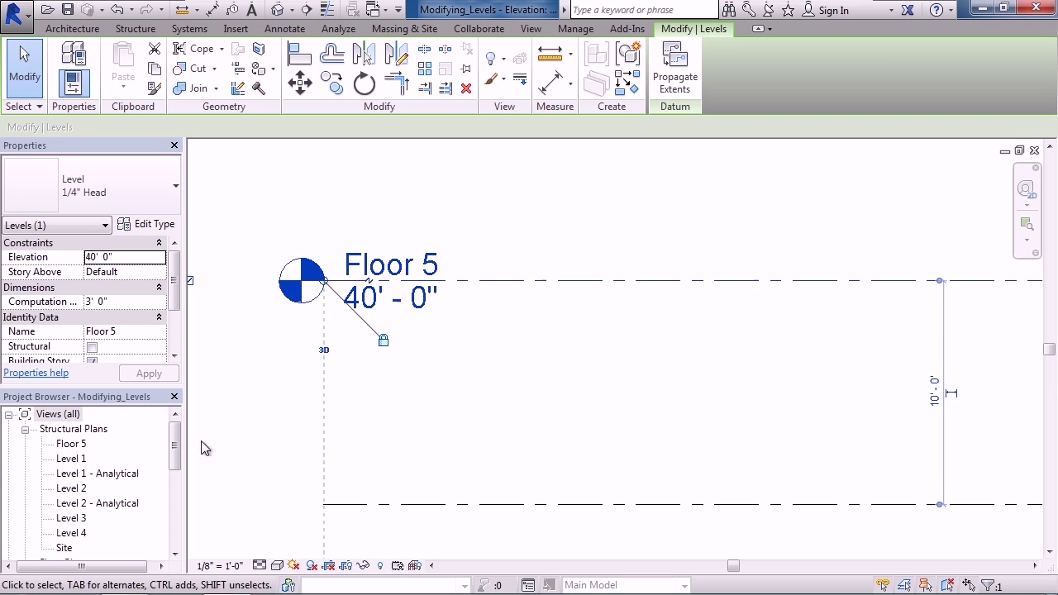
Step: Change the Floor 5 elevation value to 45'-0"
click(381, 299)
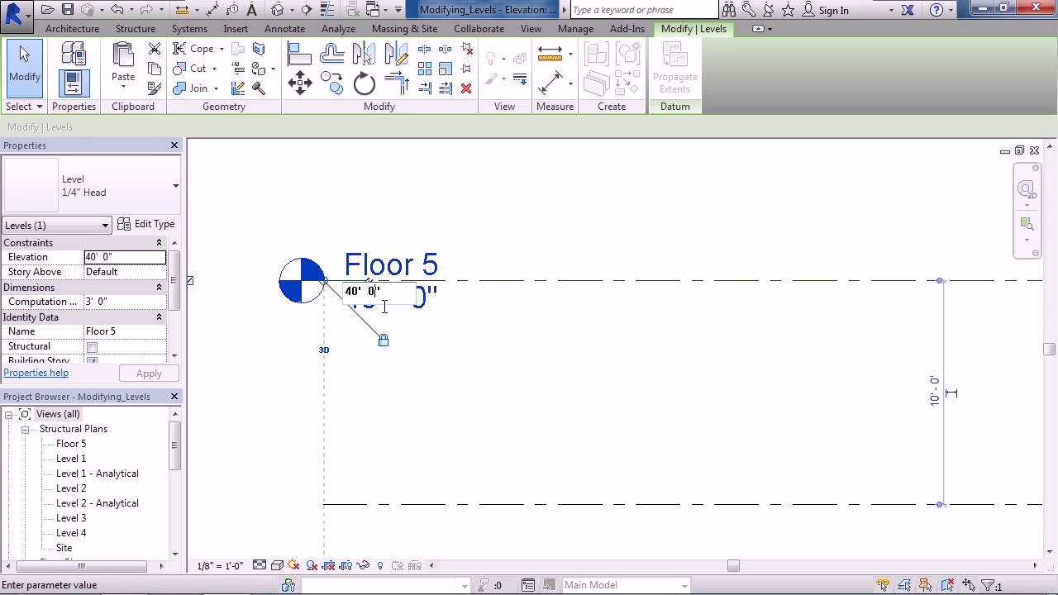
drag(398, 295, 341, 303)
text(45)
key(Return)
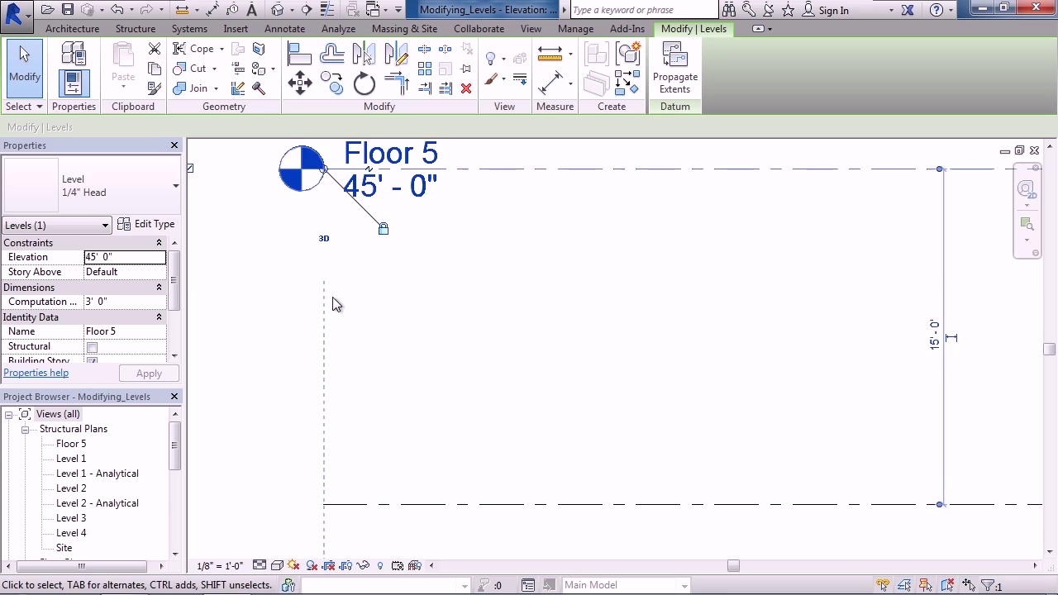
middle_drag(606, 234, 588, 421)
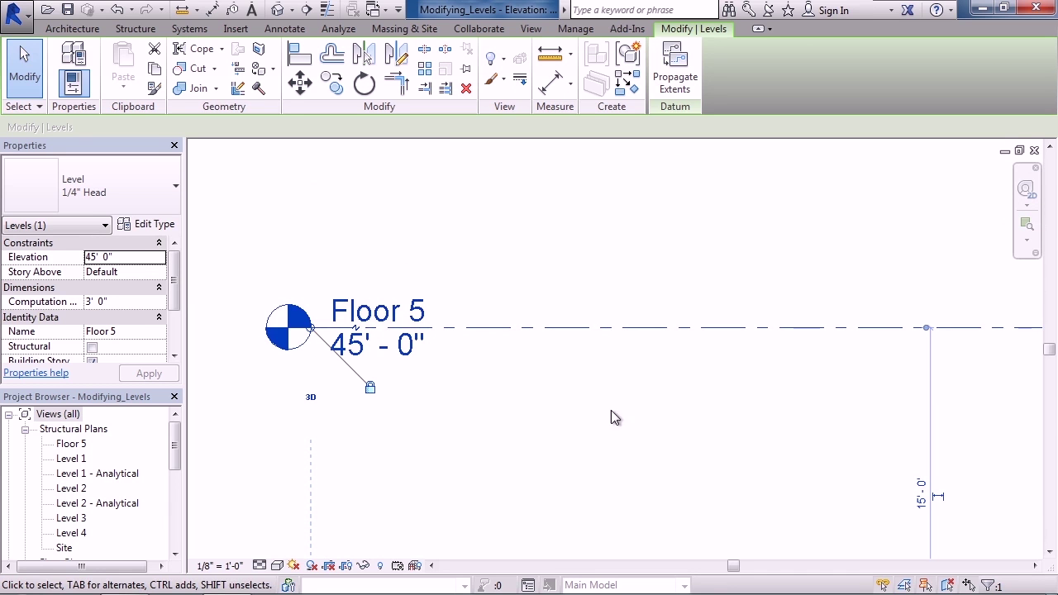
Step: Add an elbow to the Floor 5 line and drag its grips to drop the head below
click(357, 333)
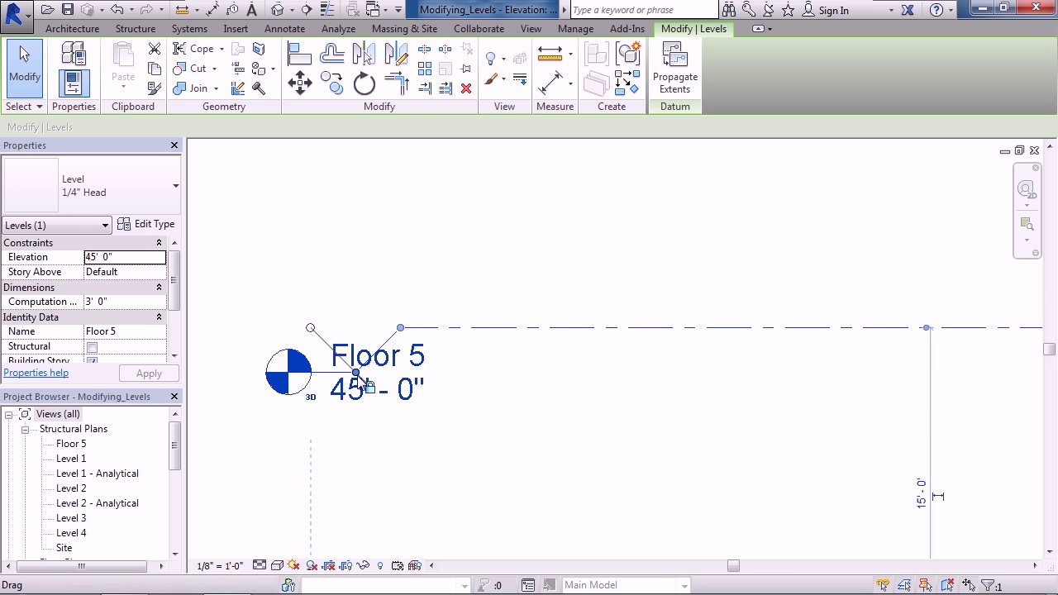
drag(357, 374, 556, 353)
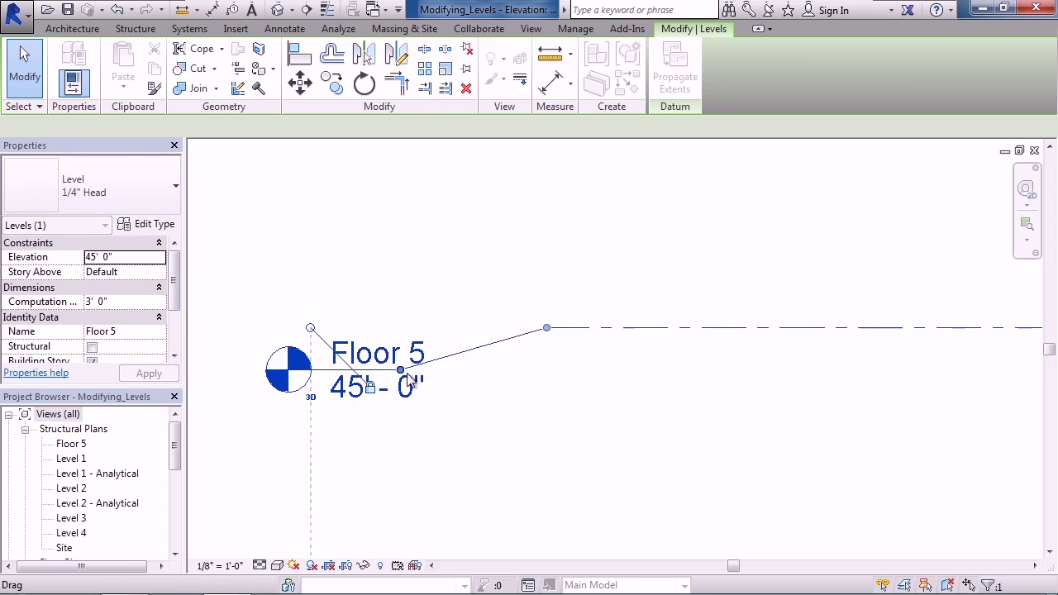
drag(422, 379, 453, 416)
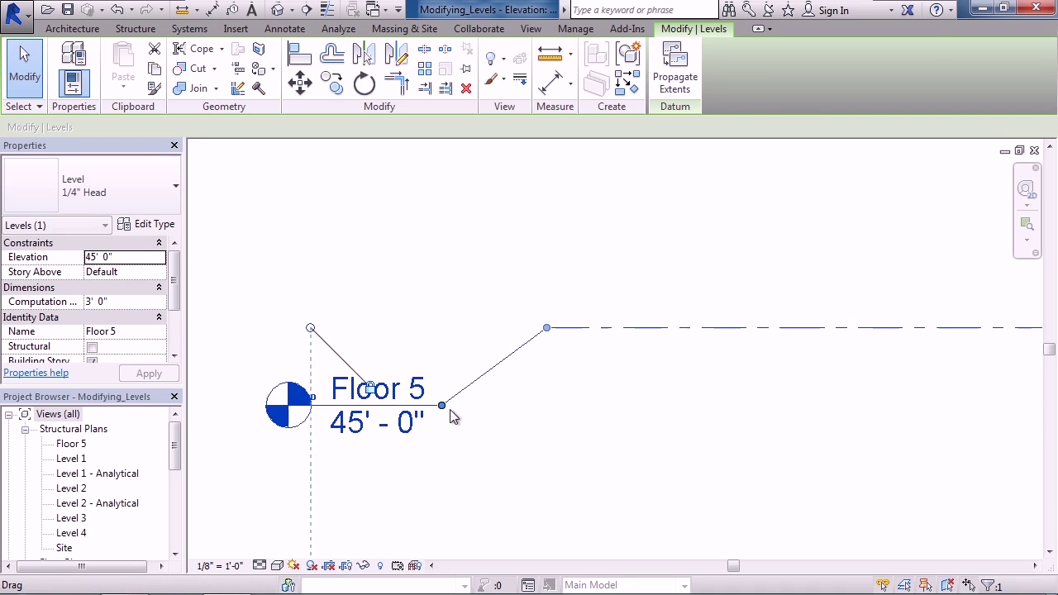
click(609, 420)
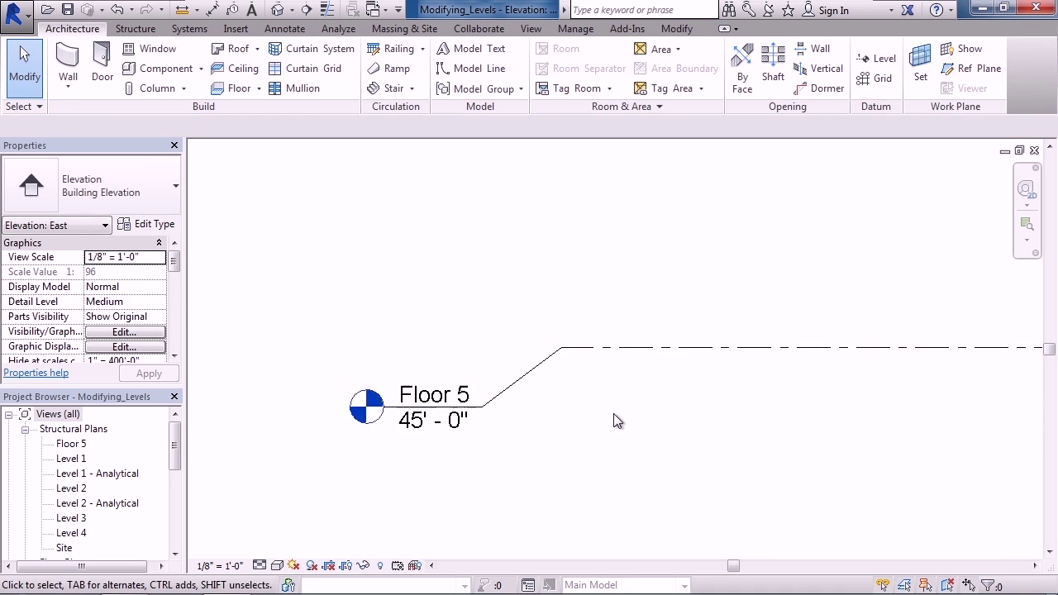
scroll(615, 421, down, 3)
middle_drag(745, 438, 533, 273)
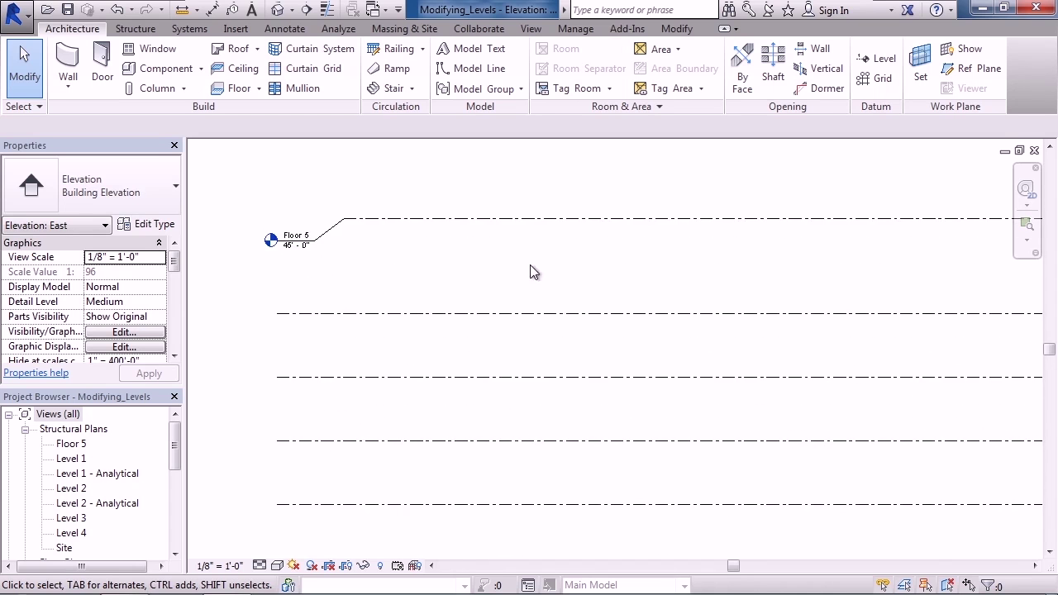
scroll(626, 279, down, 3)
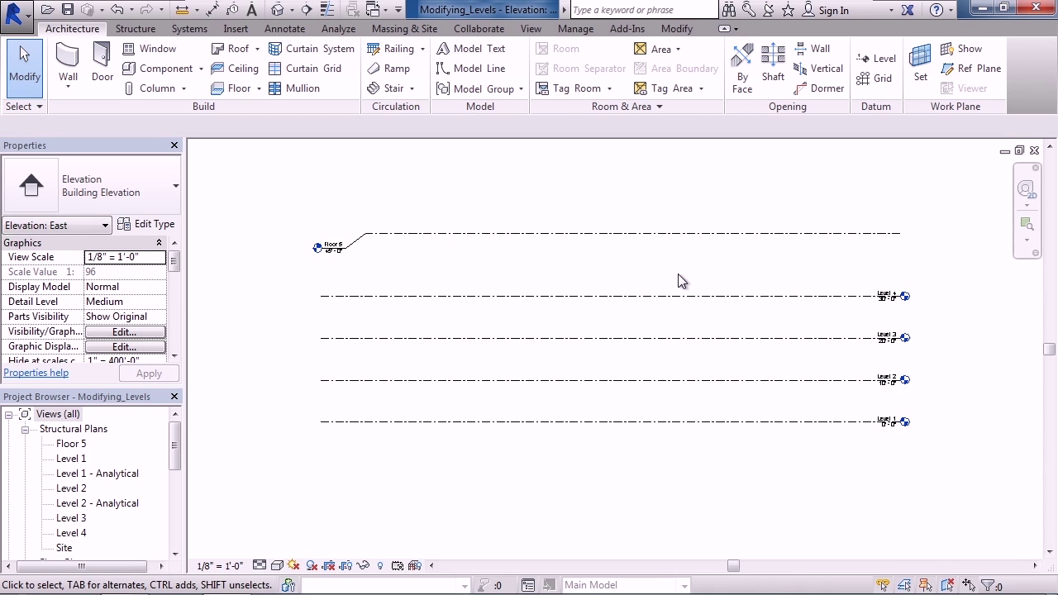